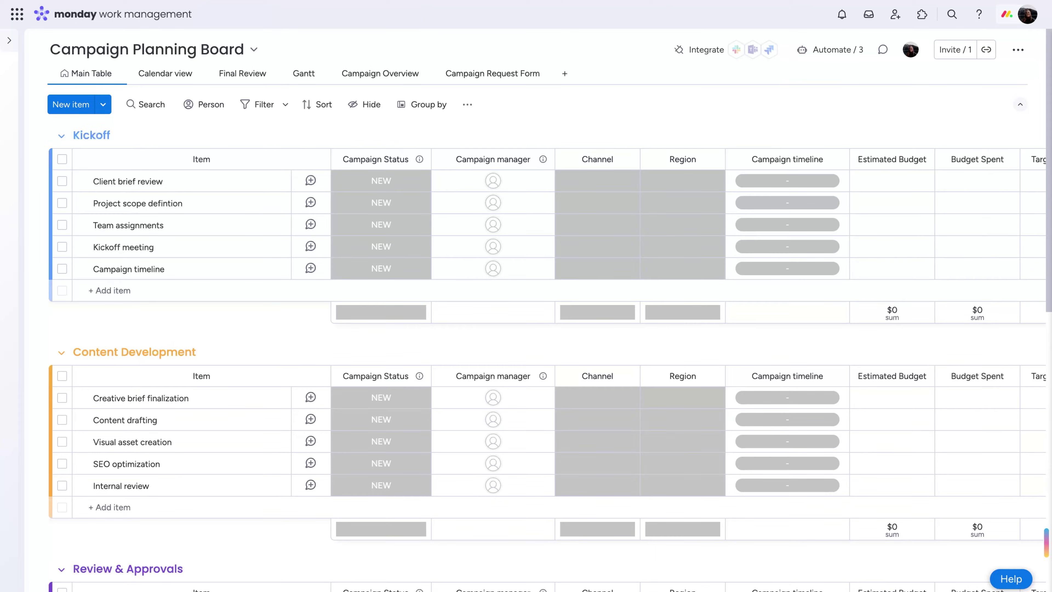
Save the campaign workspace as a template, keeping Move the origin, and continue to template type.
click(9, 40)
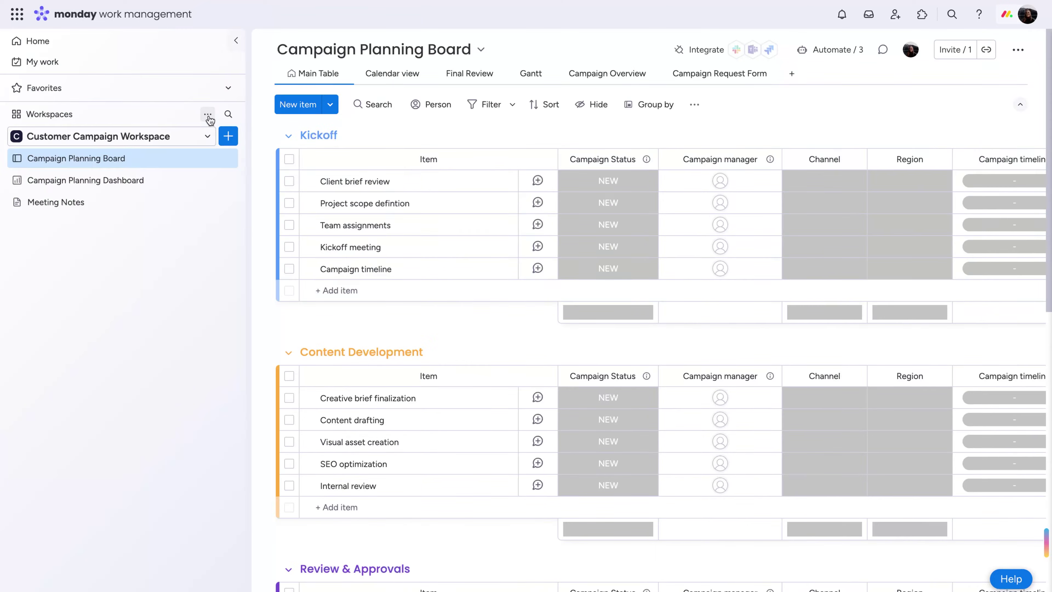
click(207, 114)
click(293, 220)
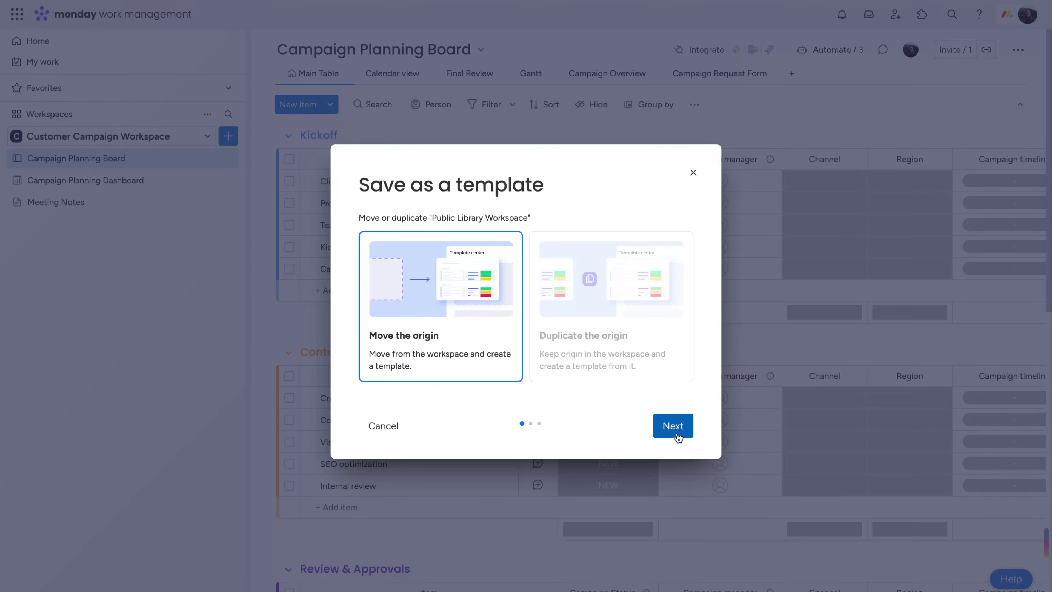
click(677, 434)
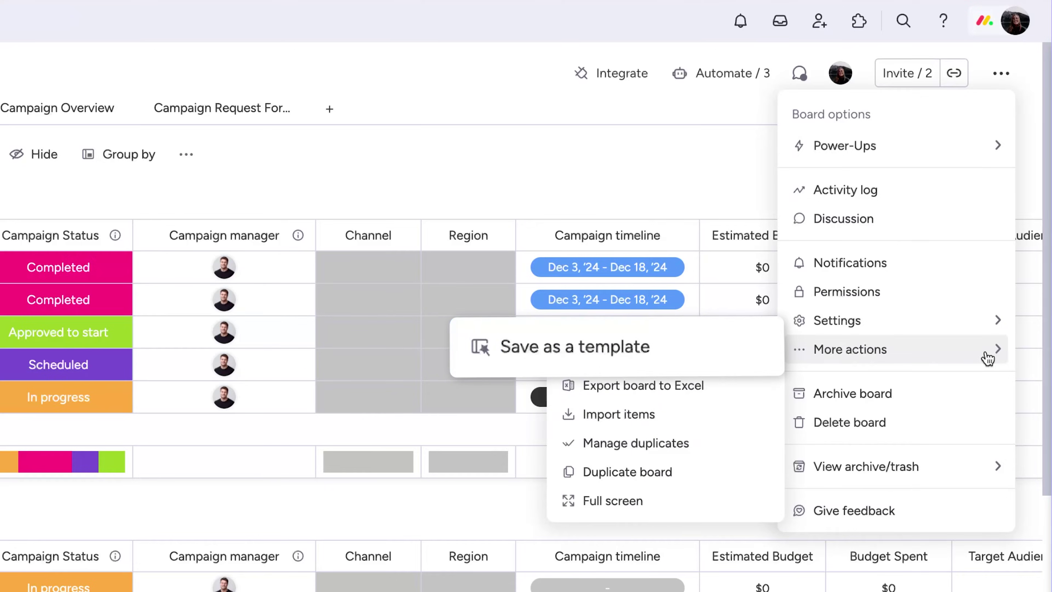
Choose Save as a template for the Campaign Planning Board.
click(605, 356)
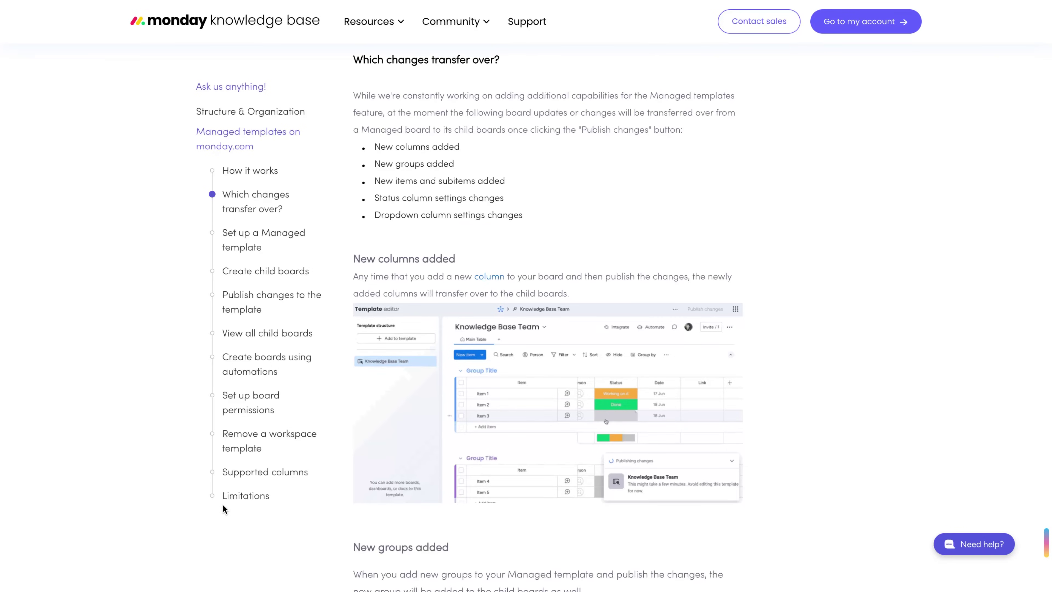
Jump to the Limitations section of the managed templates article.
click(230, 501)
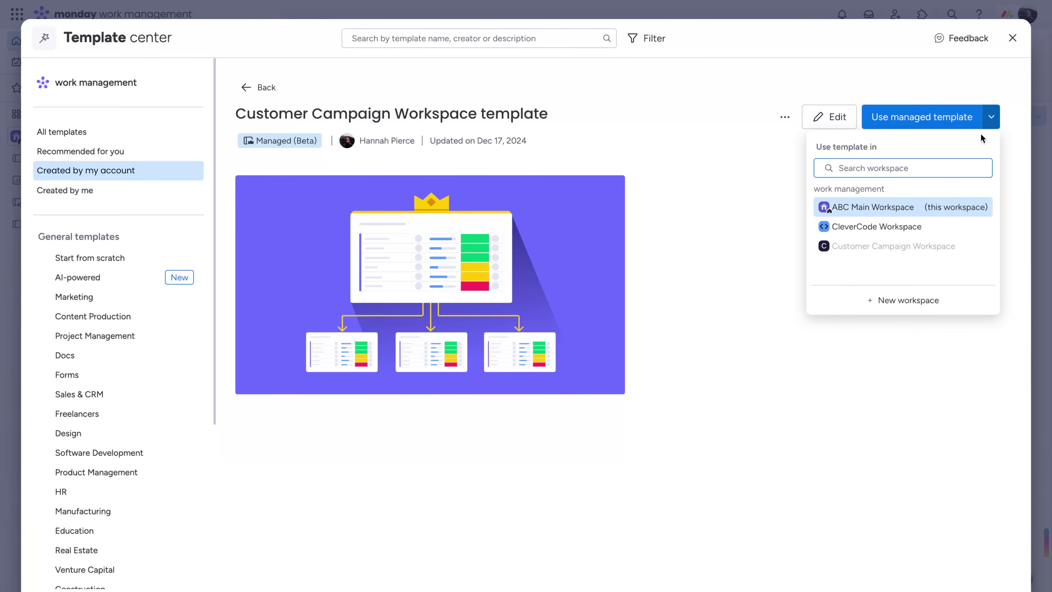
Pick the destination workspace and create the managed template instance, granting owners access.
click(925, 298)
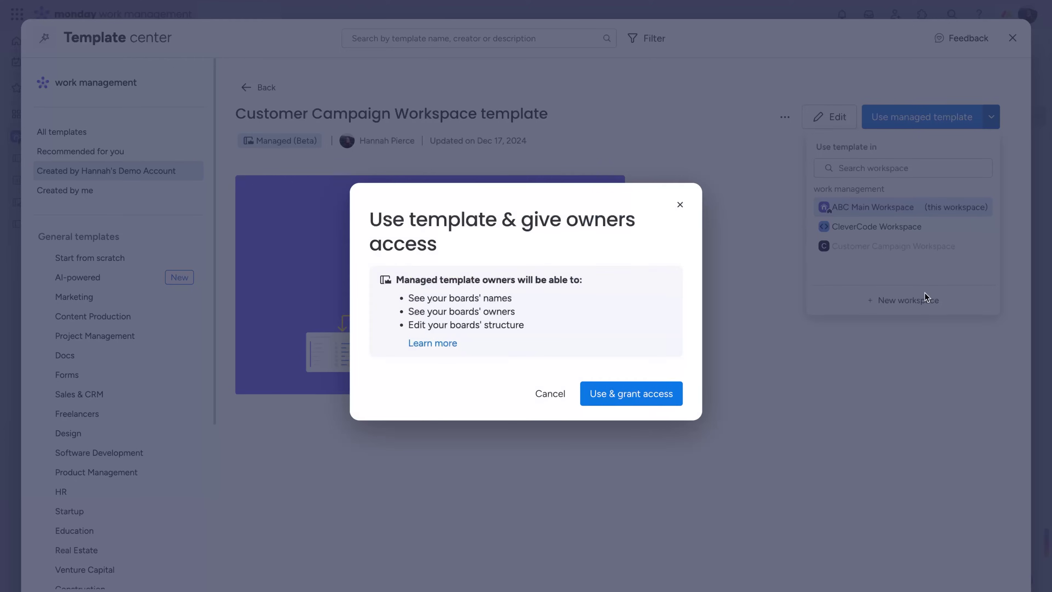
click(641, 402)
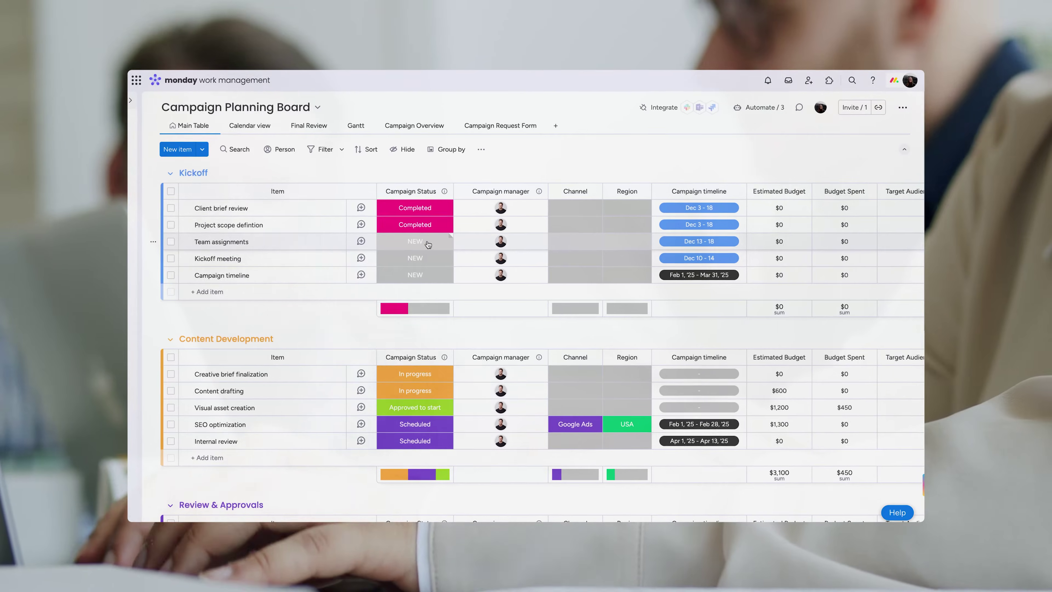
Give the Kickoff items Campaign Statuses: Approved to start, Scheduled, and In progress for the timeline.
click(416, 239)
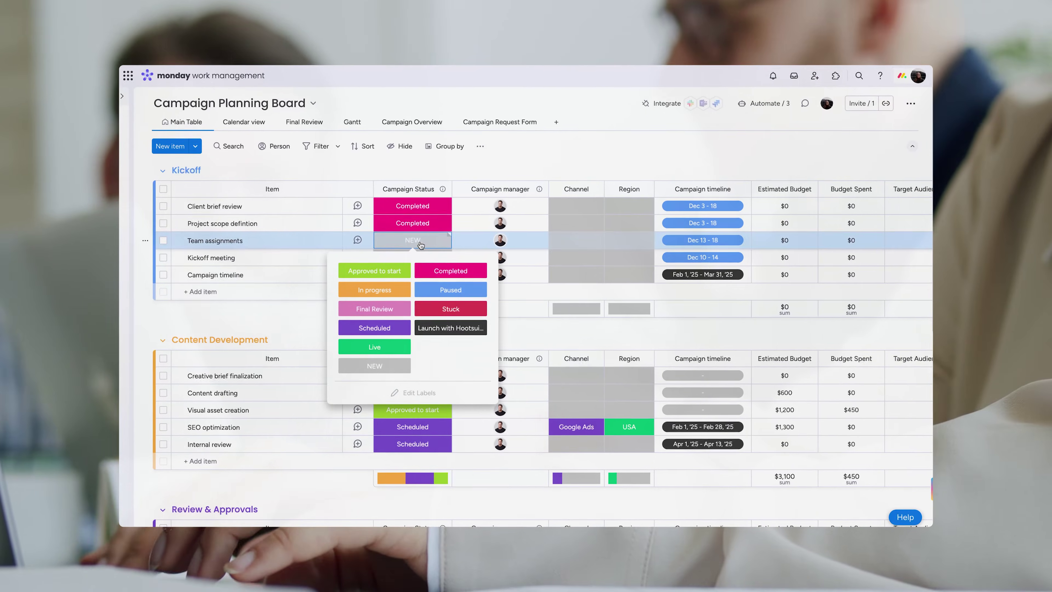
click(398, 270)
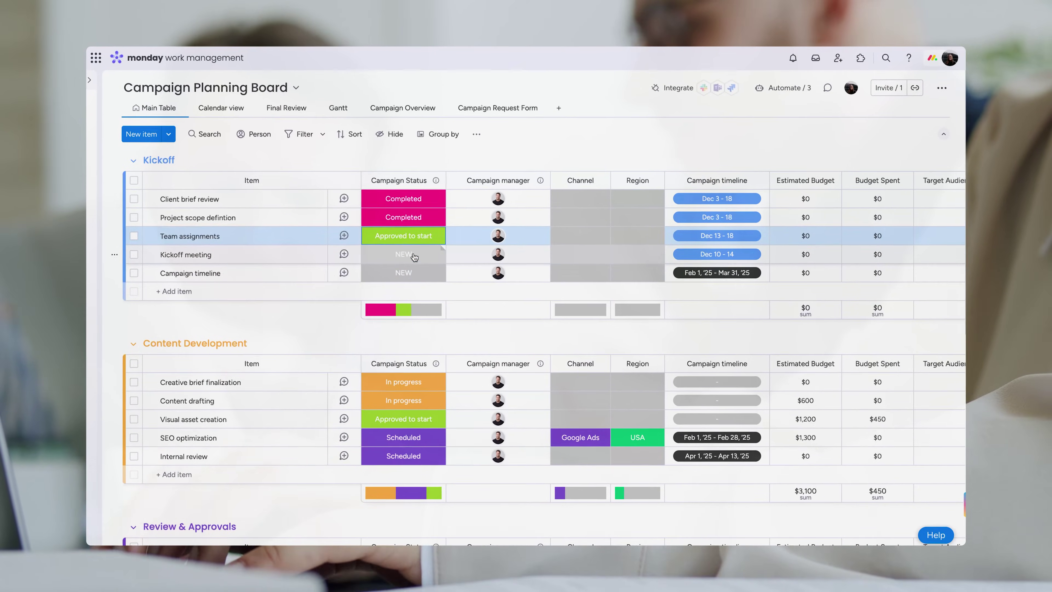
click(408, 258)
click(359, 350)
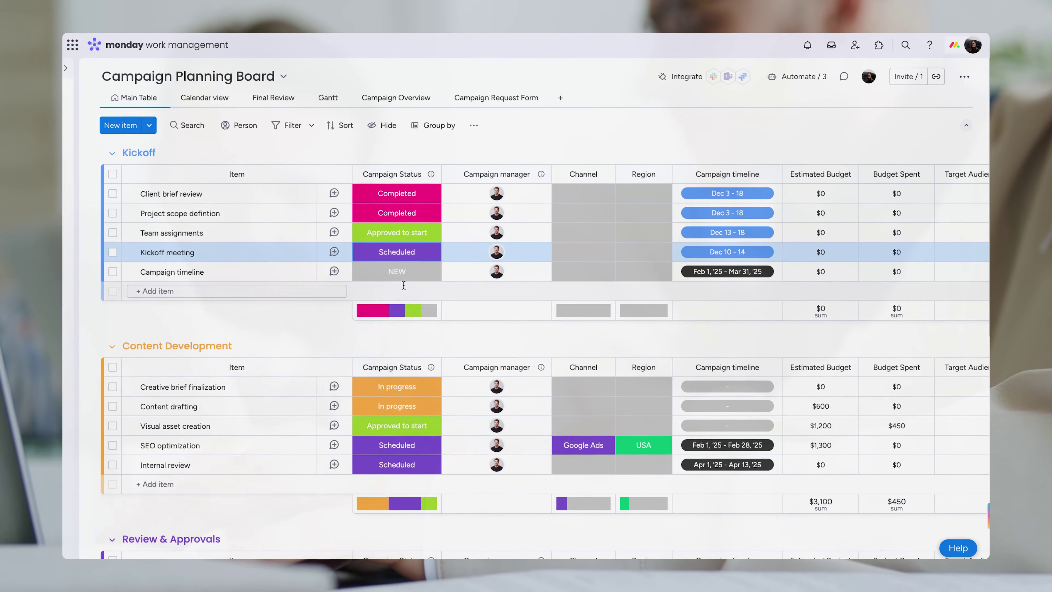
click(410, 277)
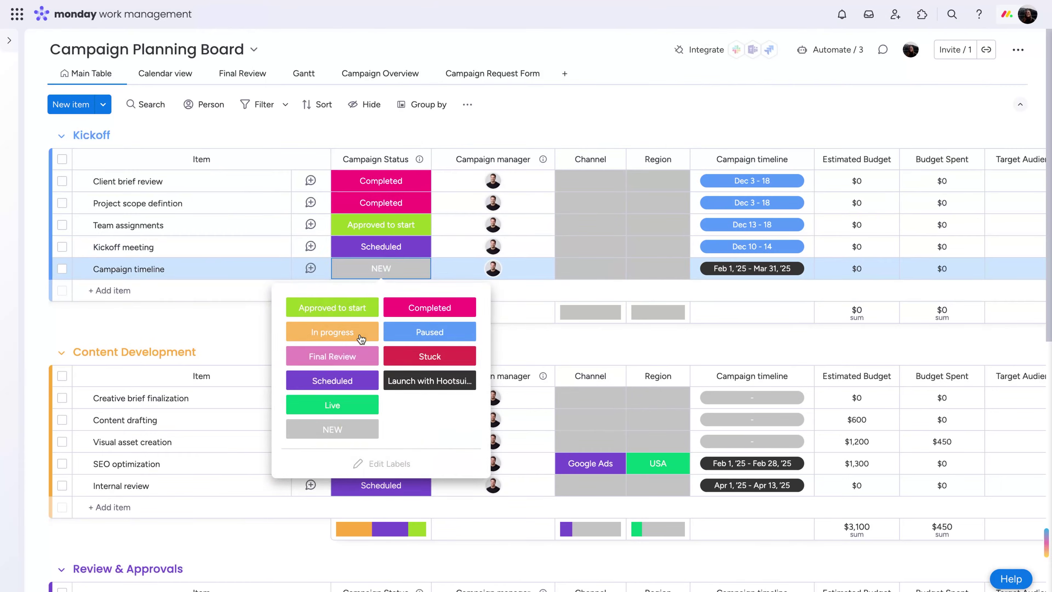
click(363, 330)
scroll(360, 336, down, 8)
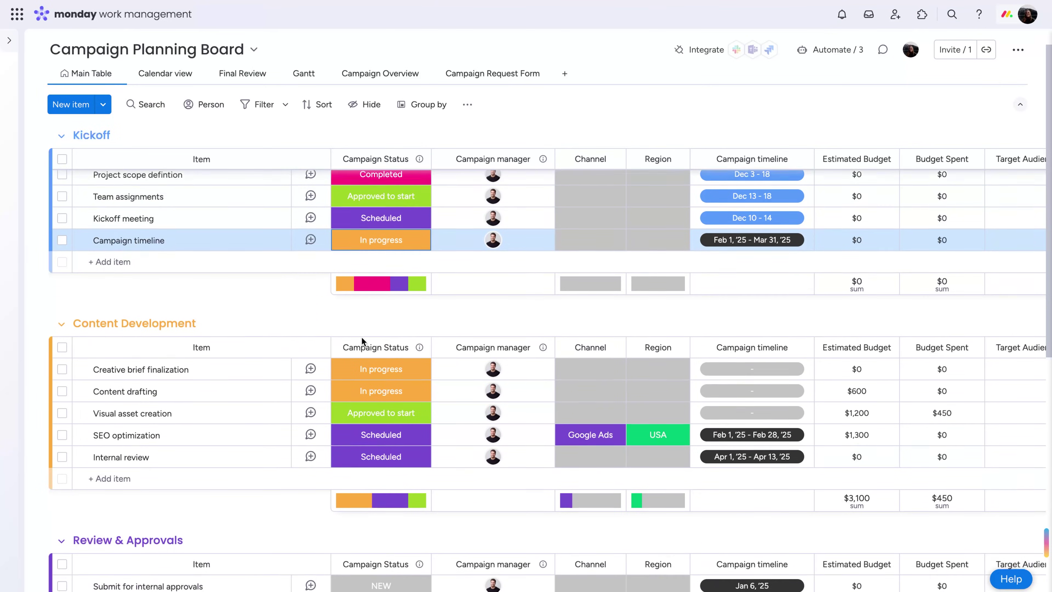
scroll(362, 336, down, 3)
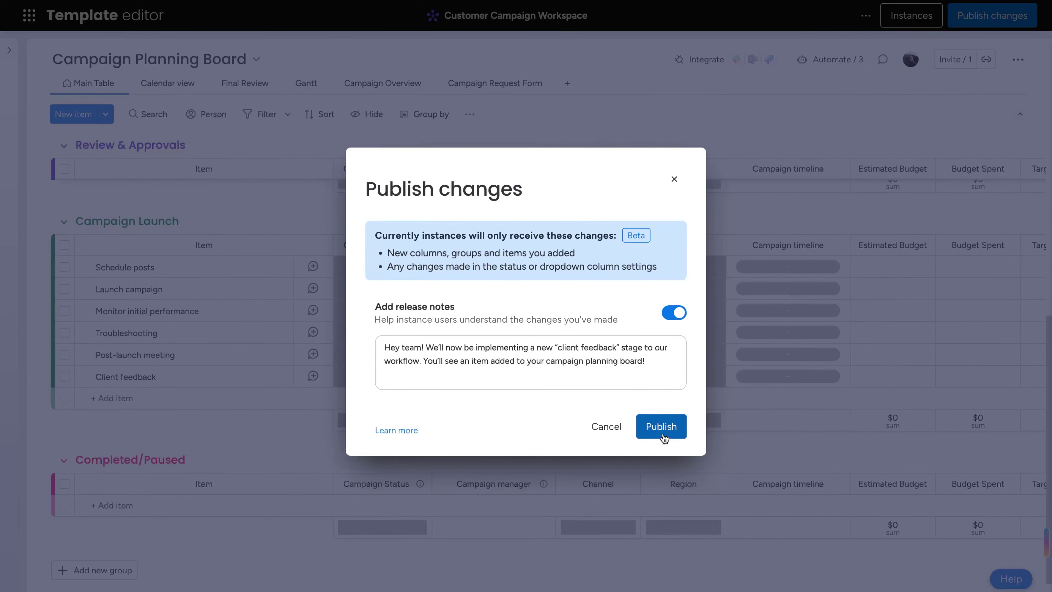
Publish the Client feedback template update with release notes, then start a new board automation.
click(729, 492)
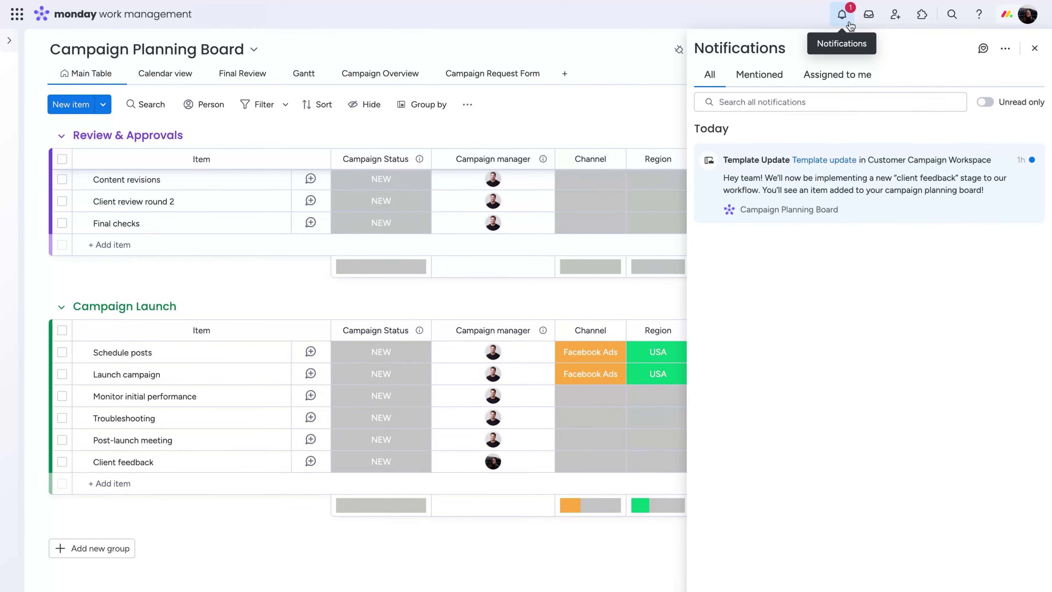
click(844, 17)
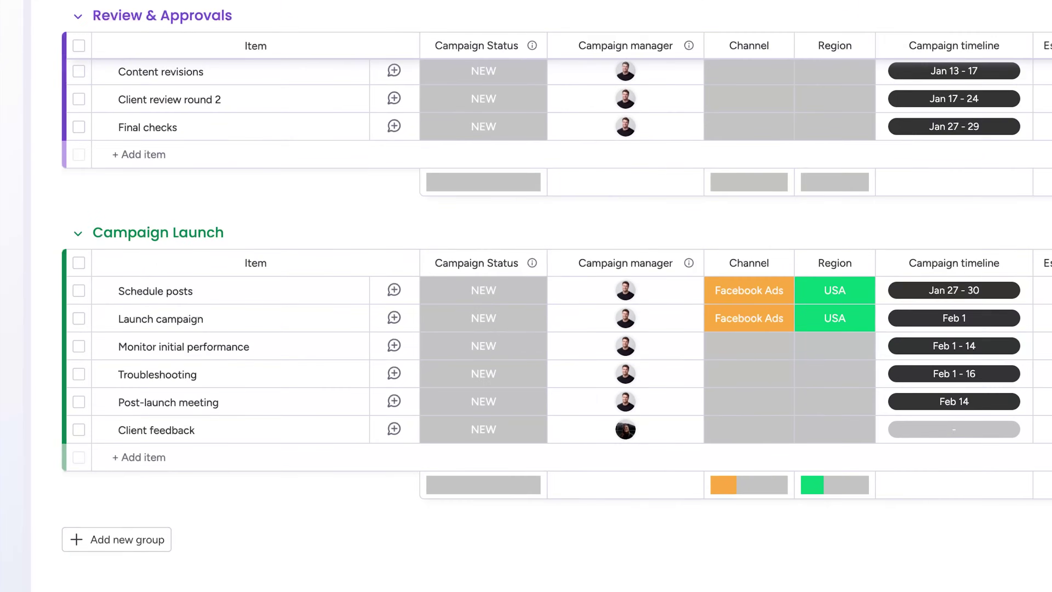
click(829, 62)
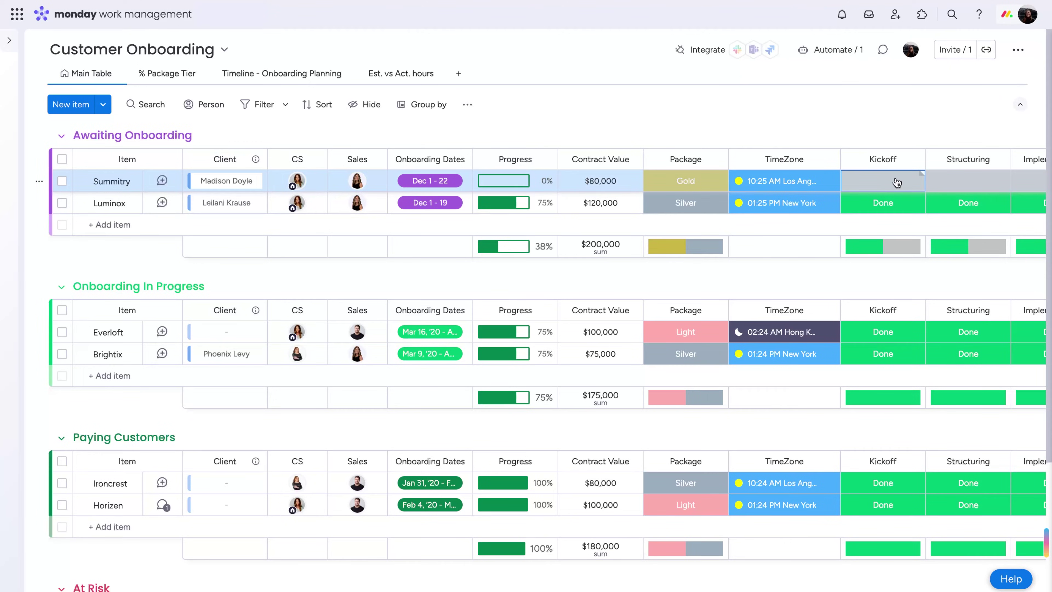
Set Summitry's Kickoff status to Done to trigger the onboarding workspace automation.
click(895, 181)
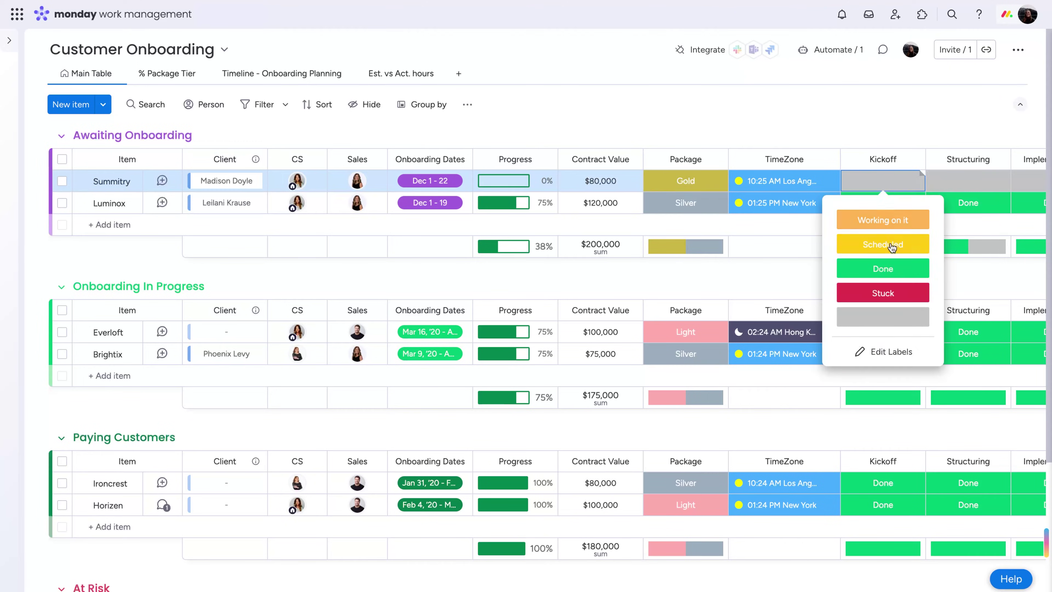
click(893, 268)
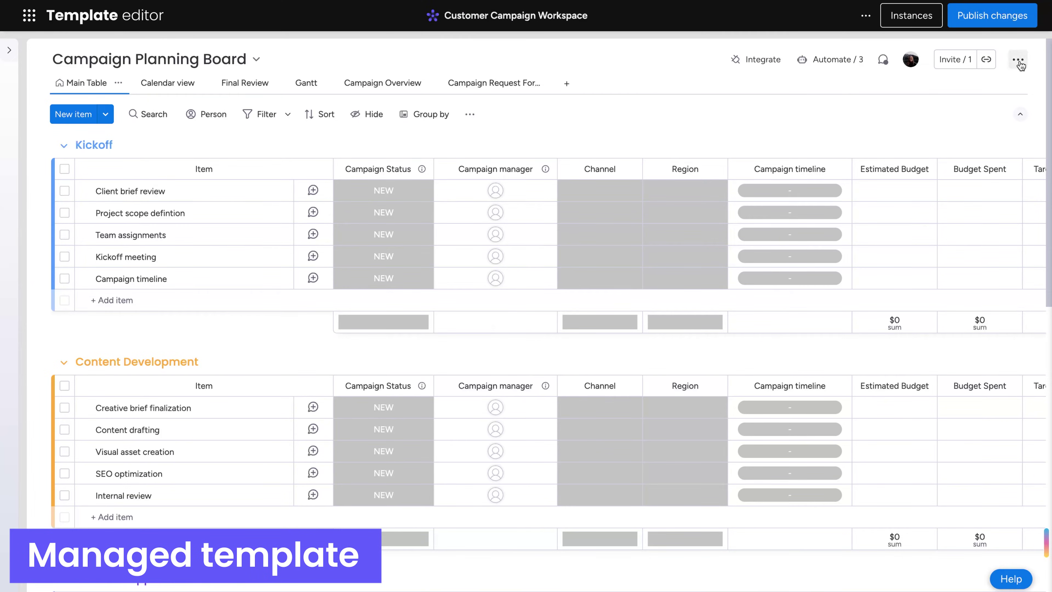
Change the template board's member permissions to Only edit content.
click(1019, 61)
click(961, 208)
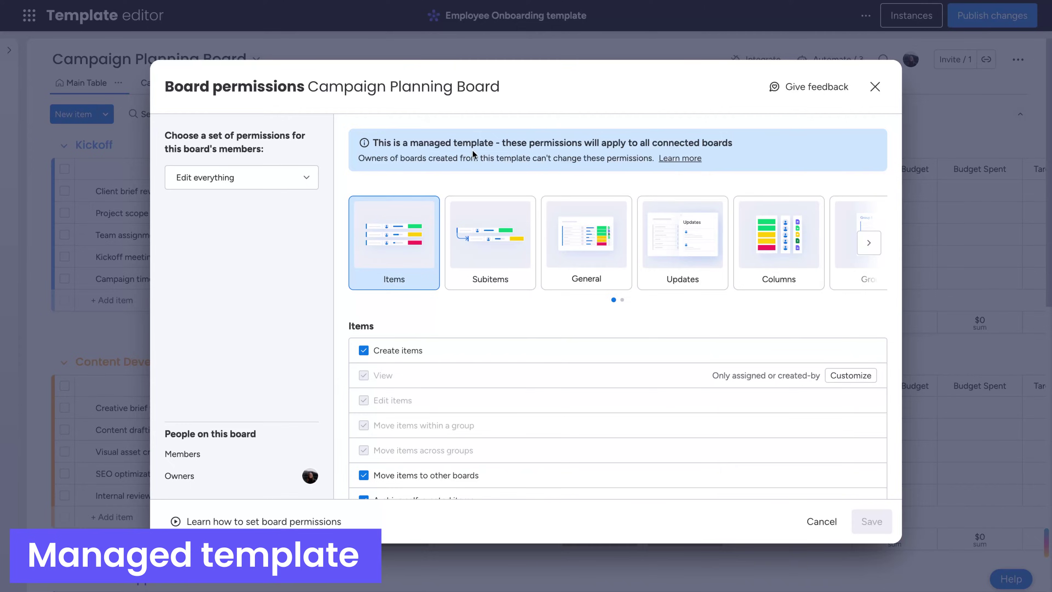
click(300, 182)
click(272, 233)
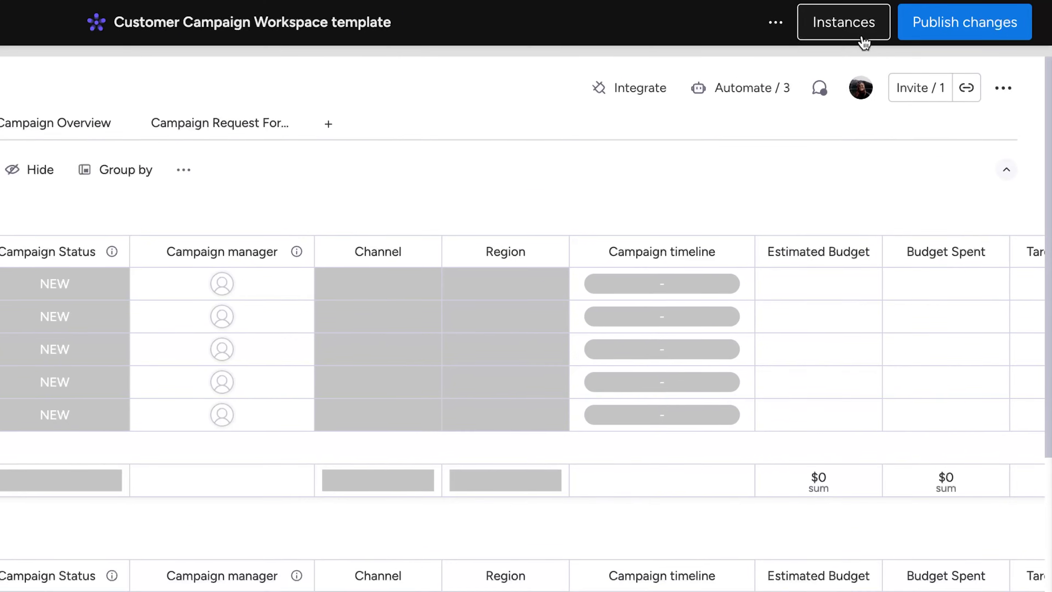
Expand instances (4), (3) and (2), then open instance (2)'s Campaign Planning Board.
click(922, 24)
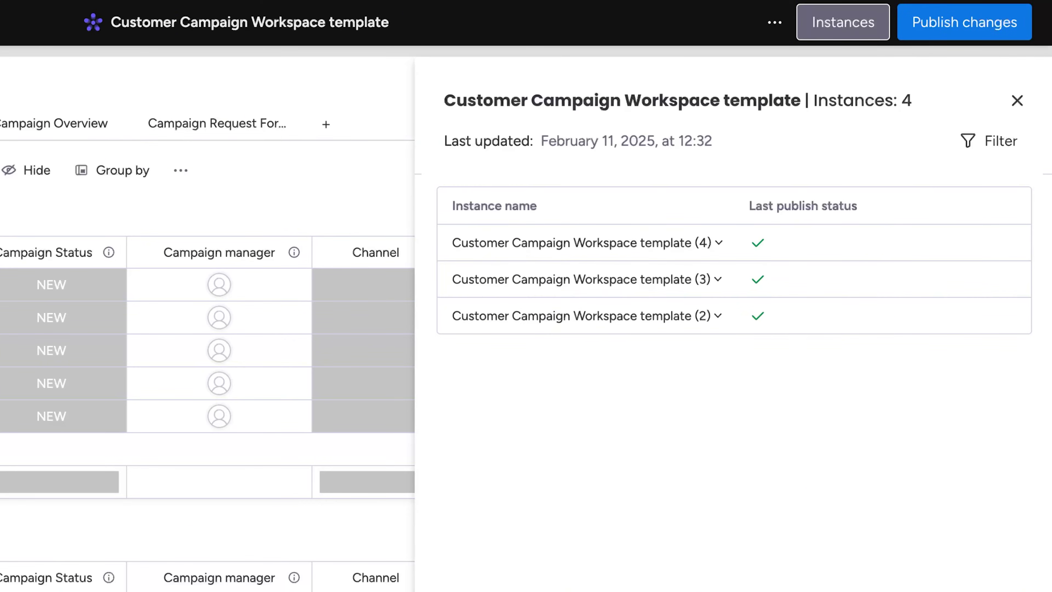
click(718, 242)
click(718, 315)
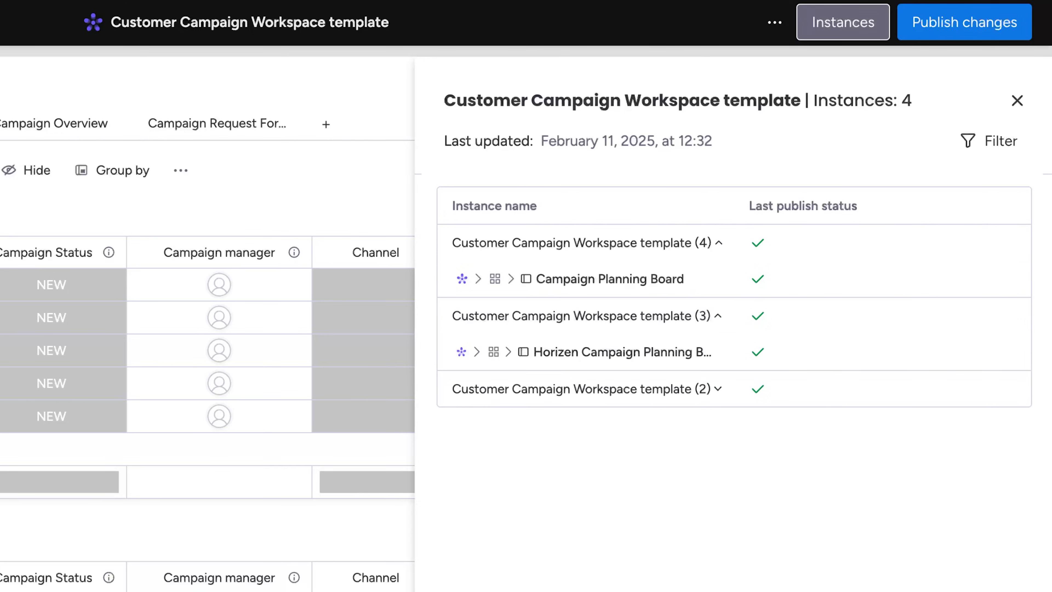
click(718, 389)
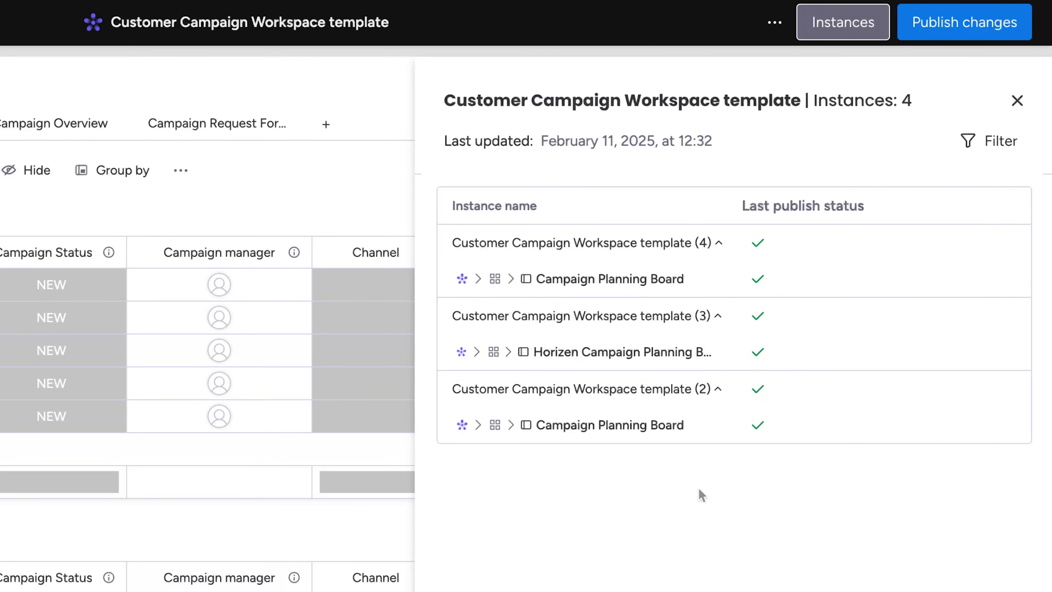
click(662, 428)
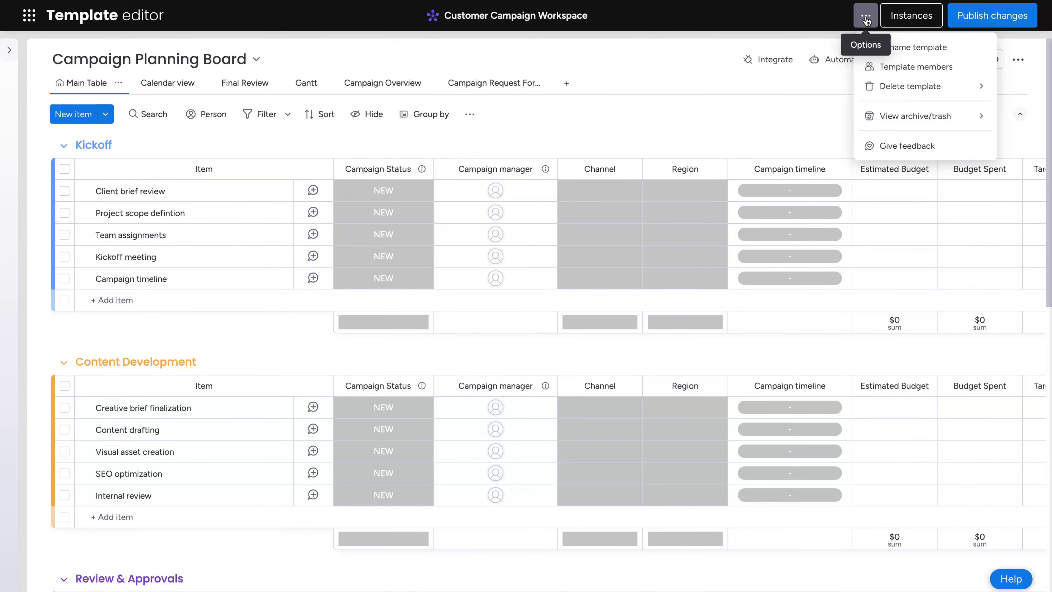
Reveal the Delete template choices in the Template editor's options menu.
mouse_move(941, 88)
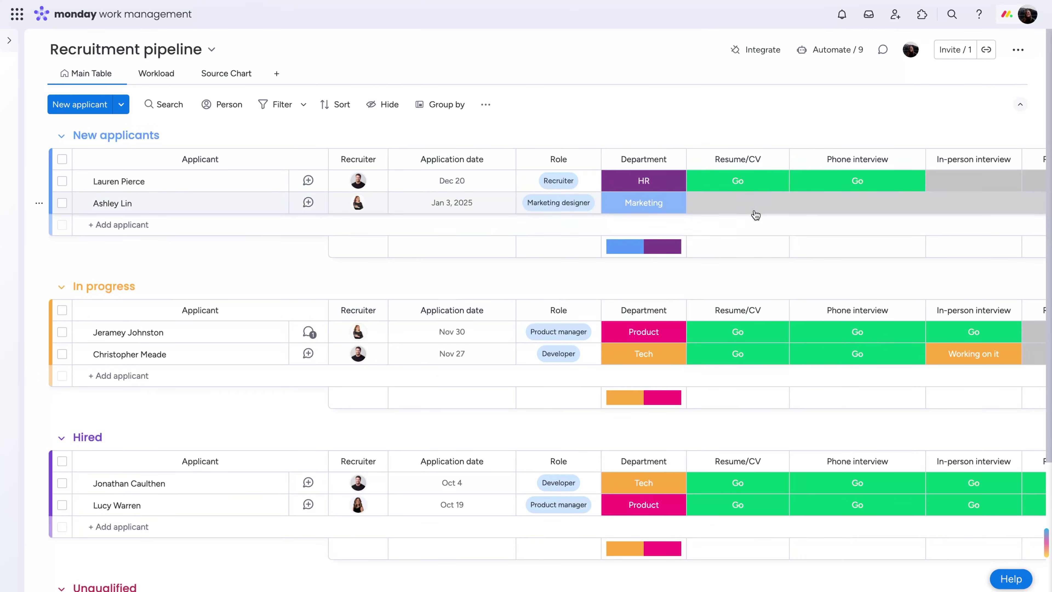
Set the second applicant's Resume/CV to Working on it, then publish the template with release note 'Hey team, note the new "Start Date"column!'.
click(741, 203)
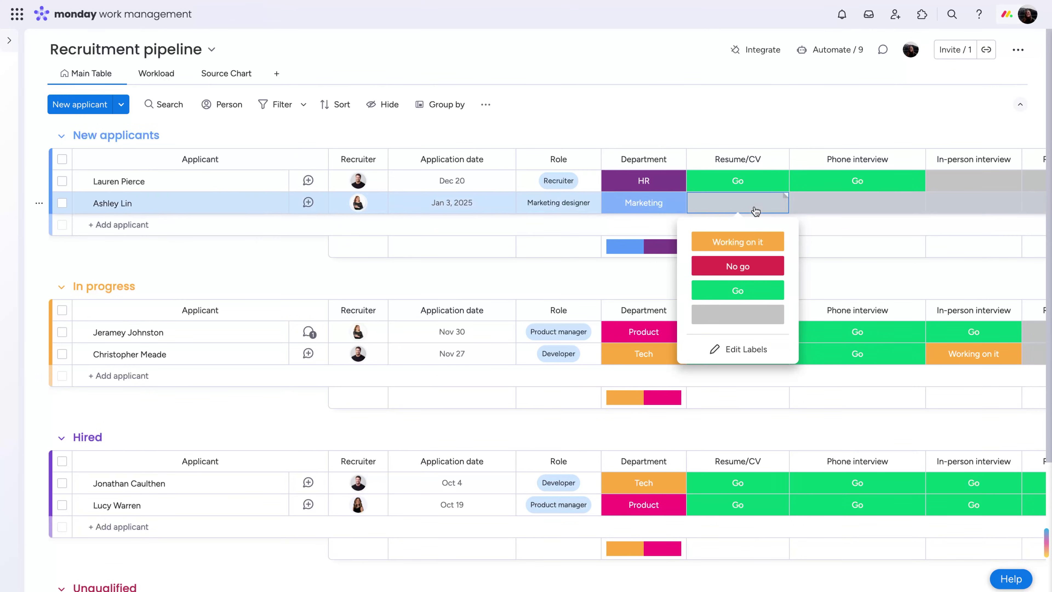
click(750, 241)
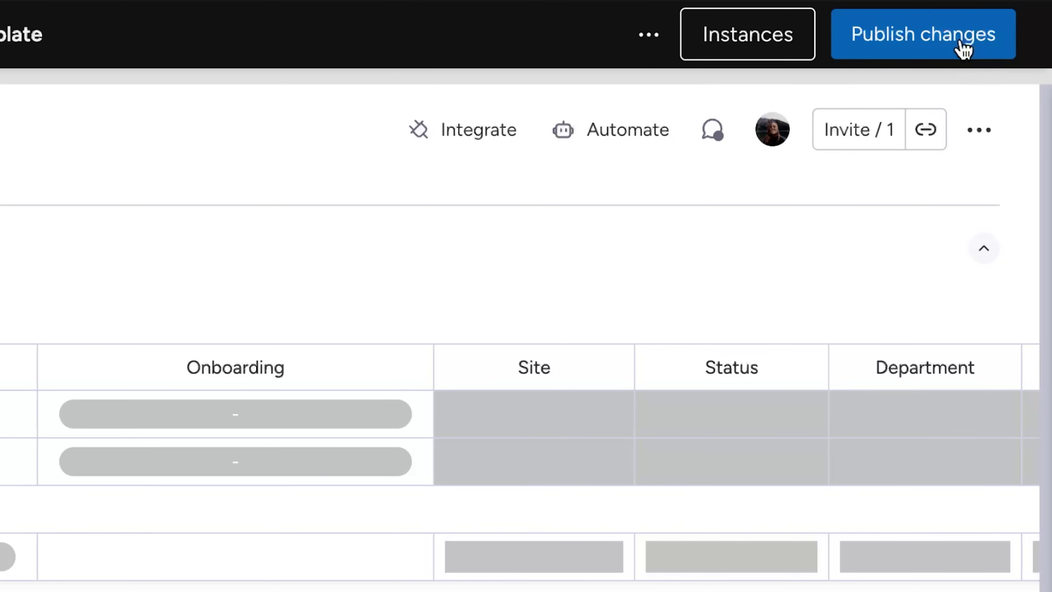
click(963, 49)
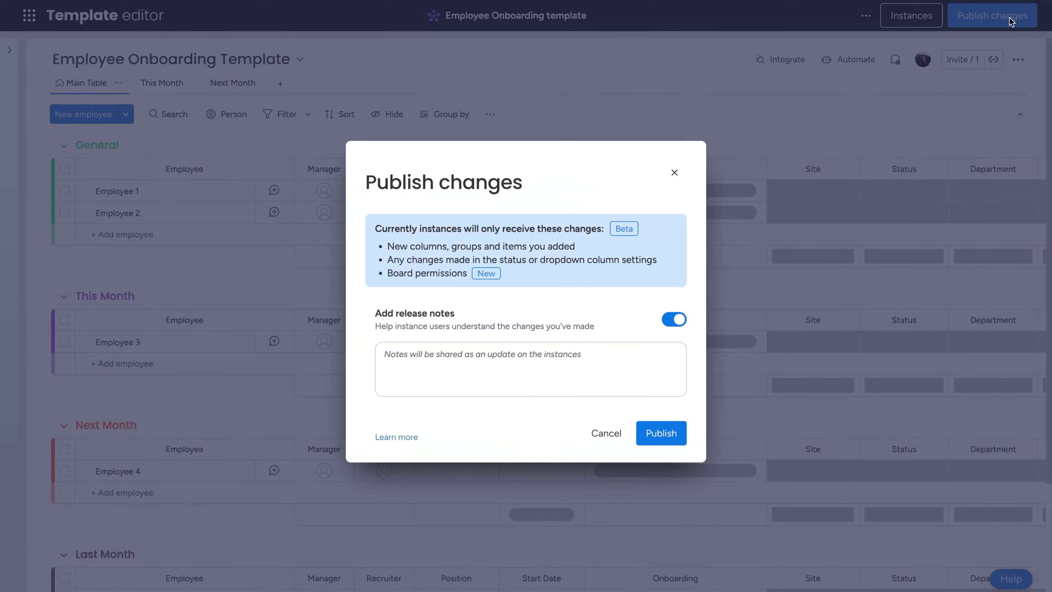
text(Hey team, note the new "Start Date"column!)
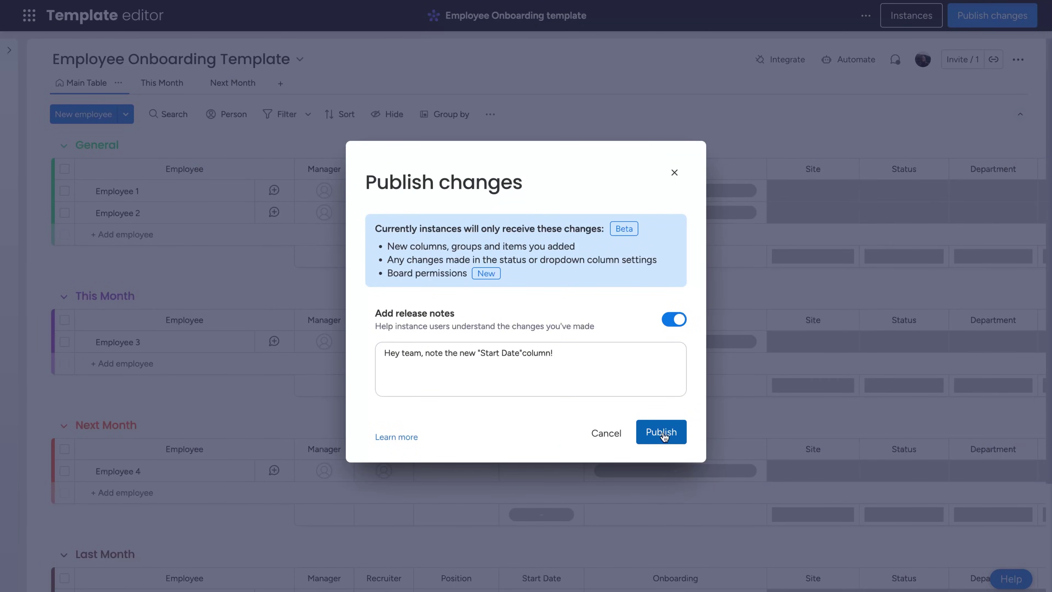
click(662, 433)
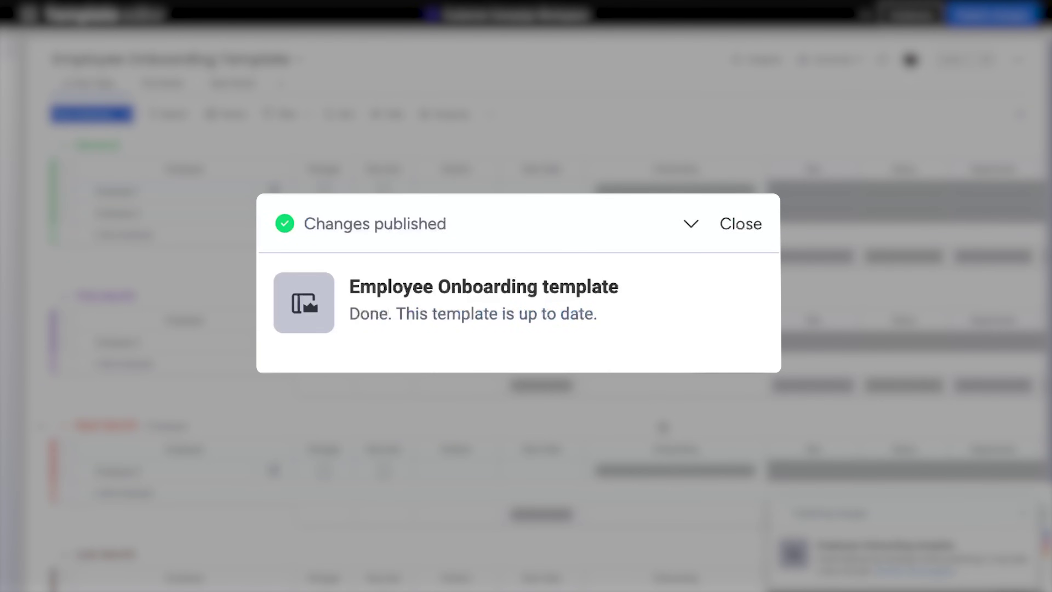